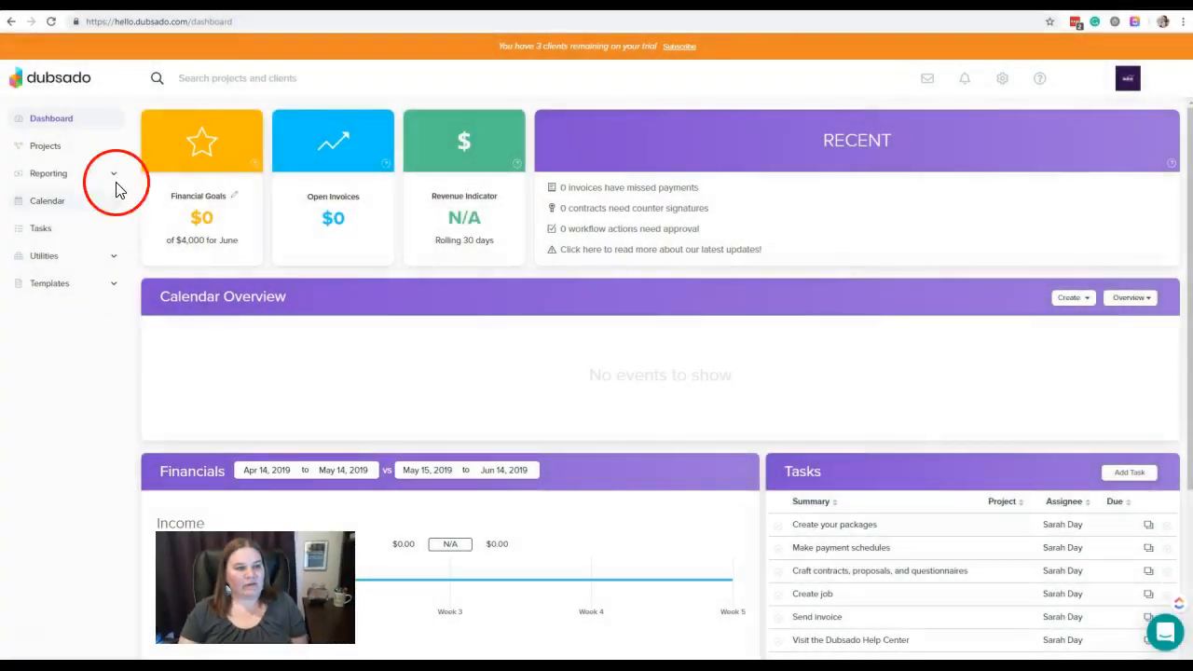
- Open the Transactions report and review its filter options, closing the filters again
click(51, 174)
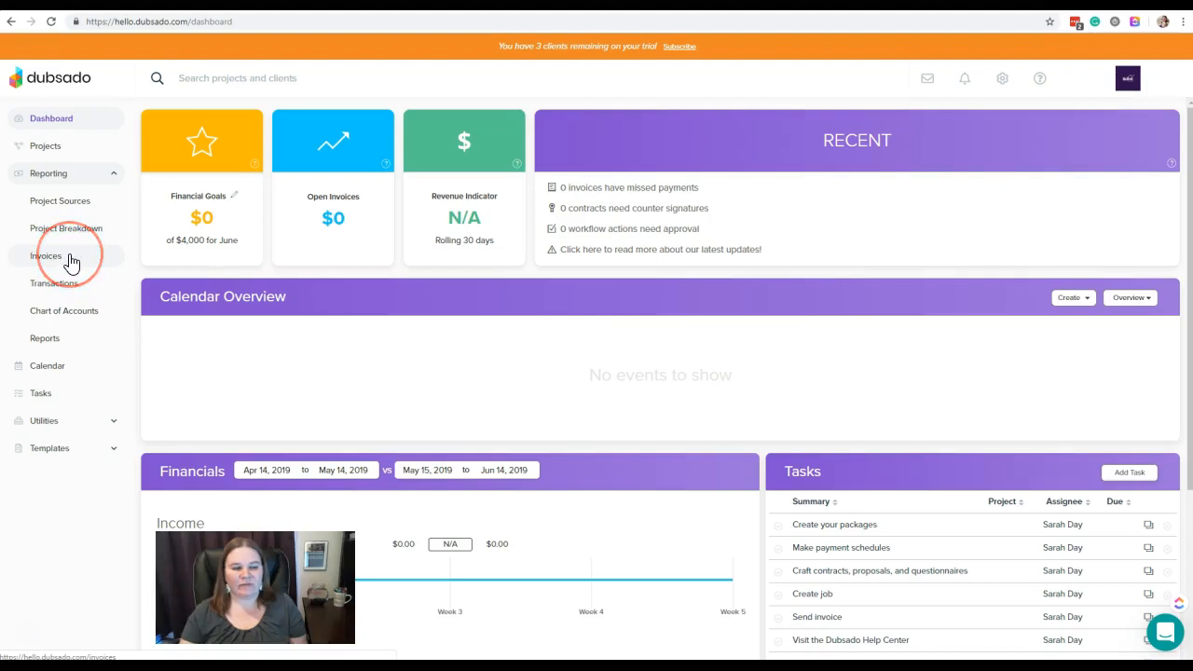
click(60, 289)
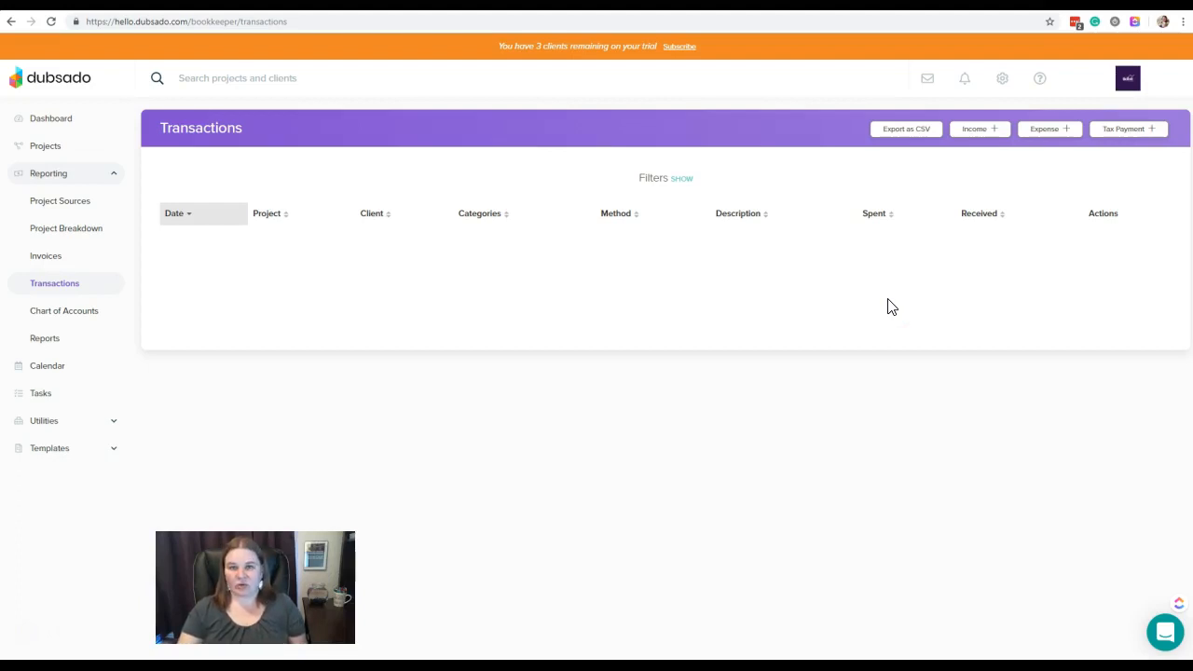
click(650, 185)
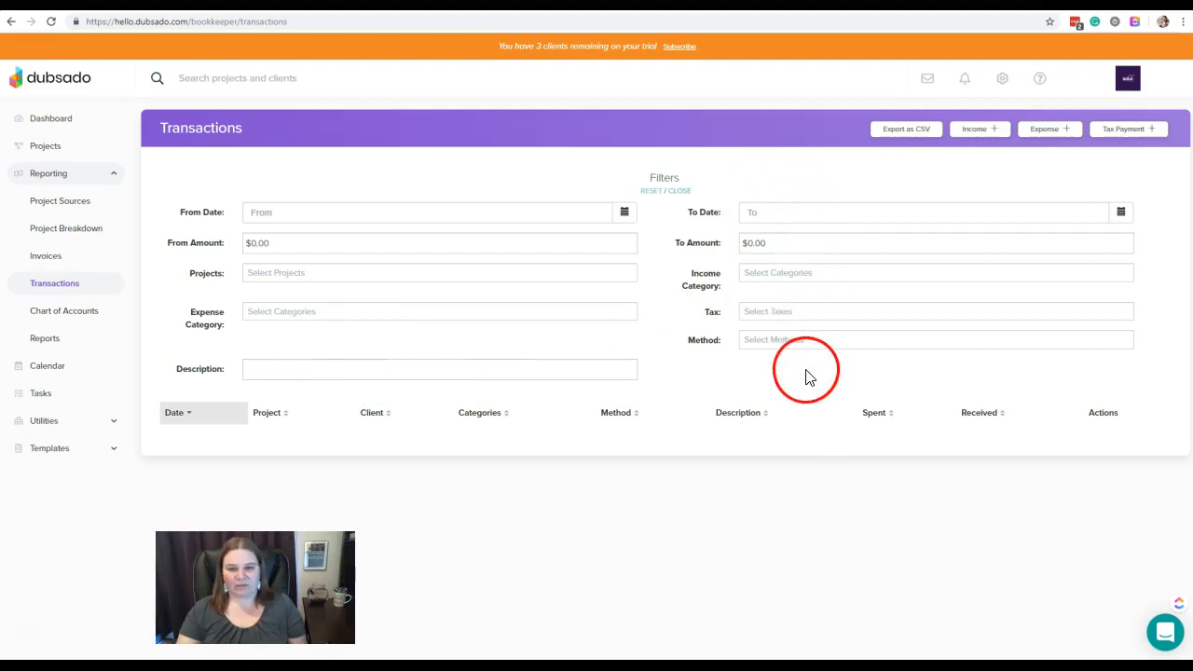
click(683, 191)
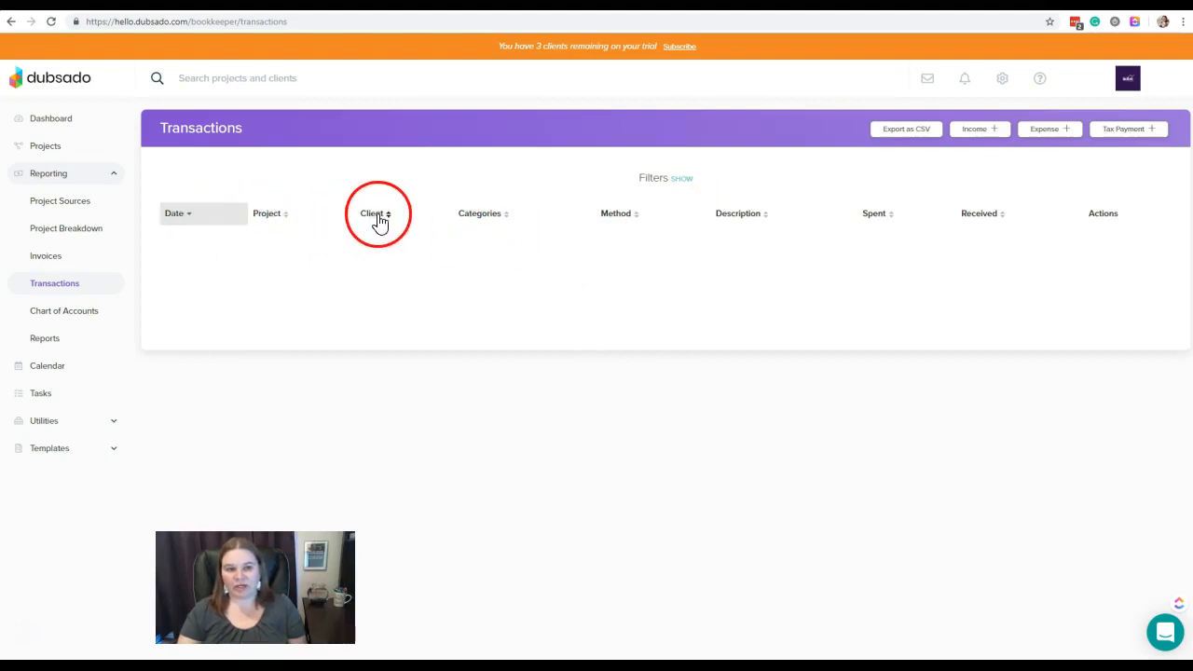
- Sort the transactions list by the Method, Description, Spent, Received and Categories columns, ending with Client
click(634, 220)
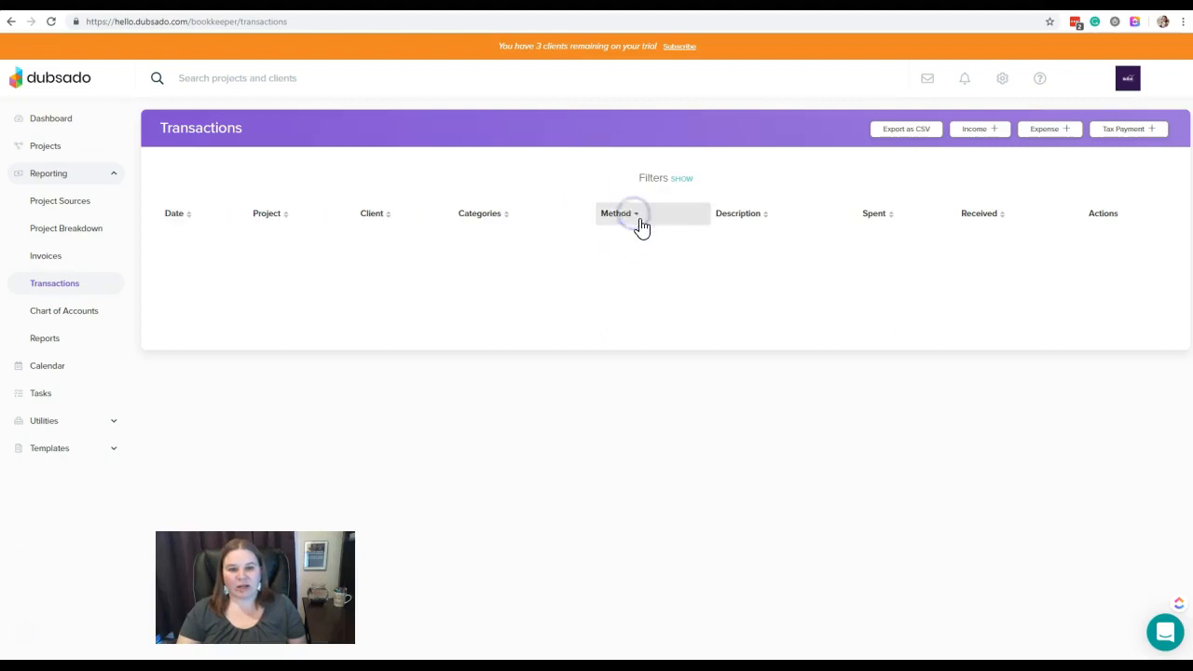
click(725, 220)
click(874, 218)
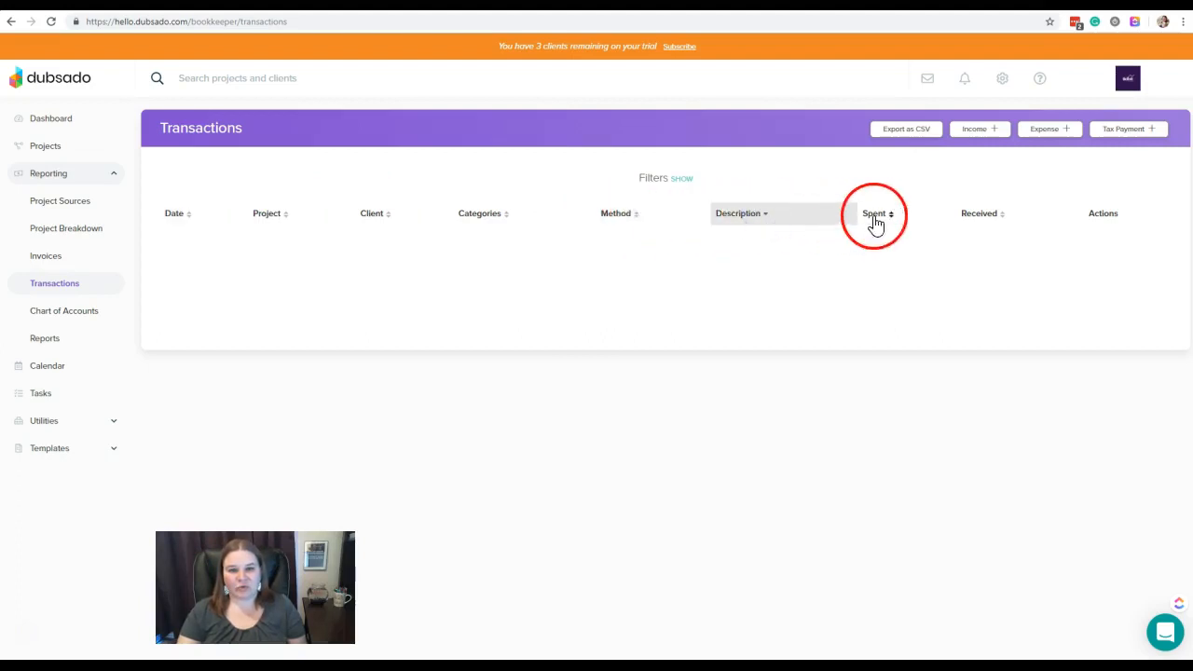
click(995, 216)
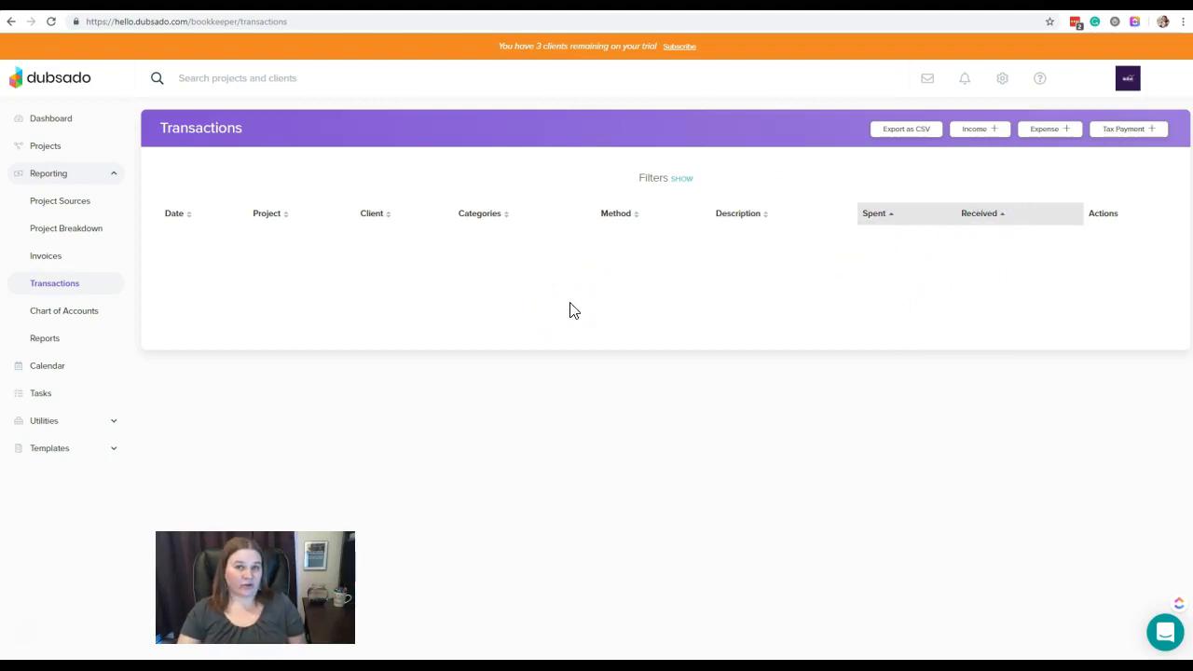
click(548, 299)
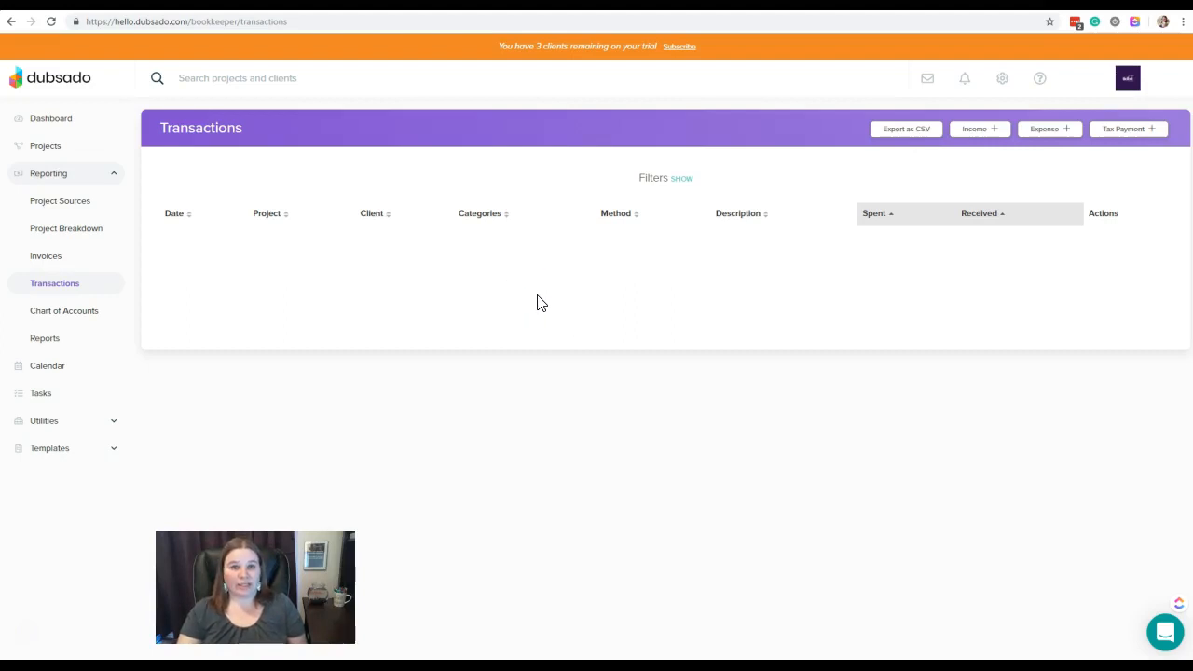
click(489, 217)
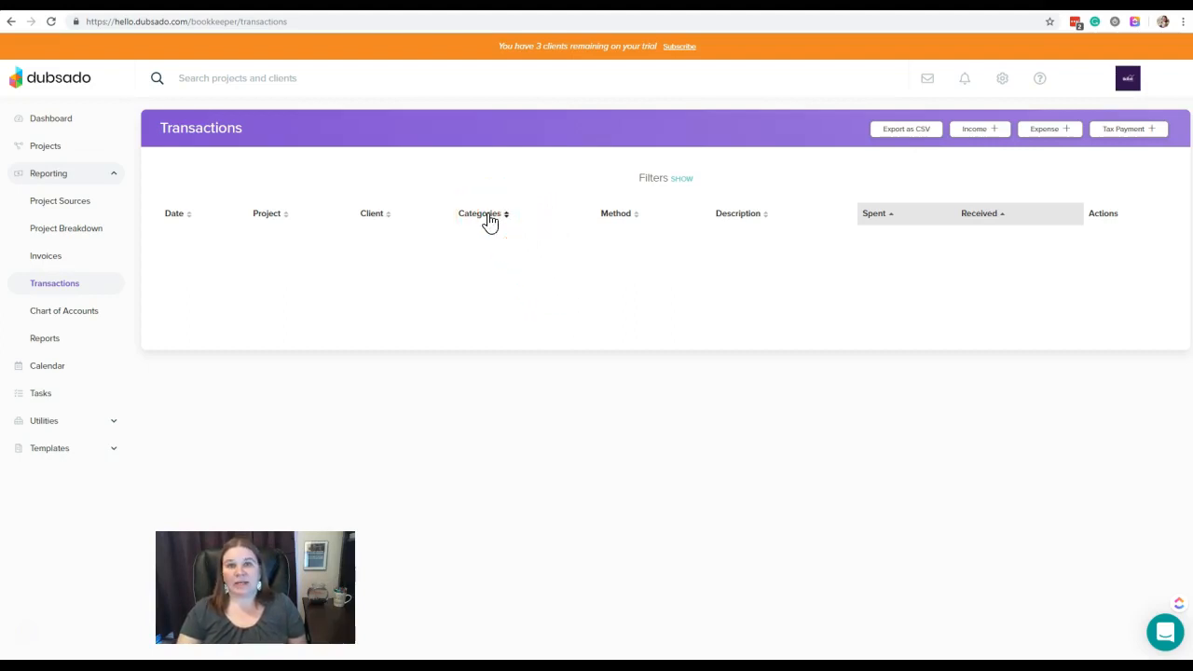
click(375, 217)
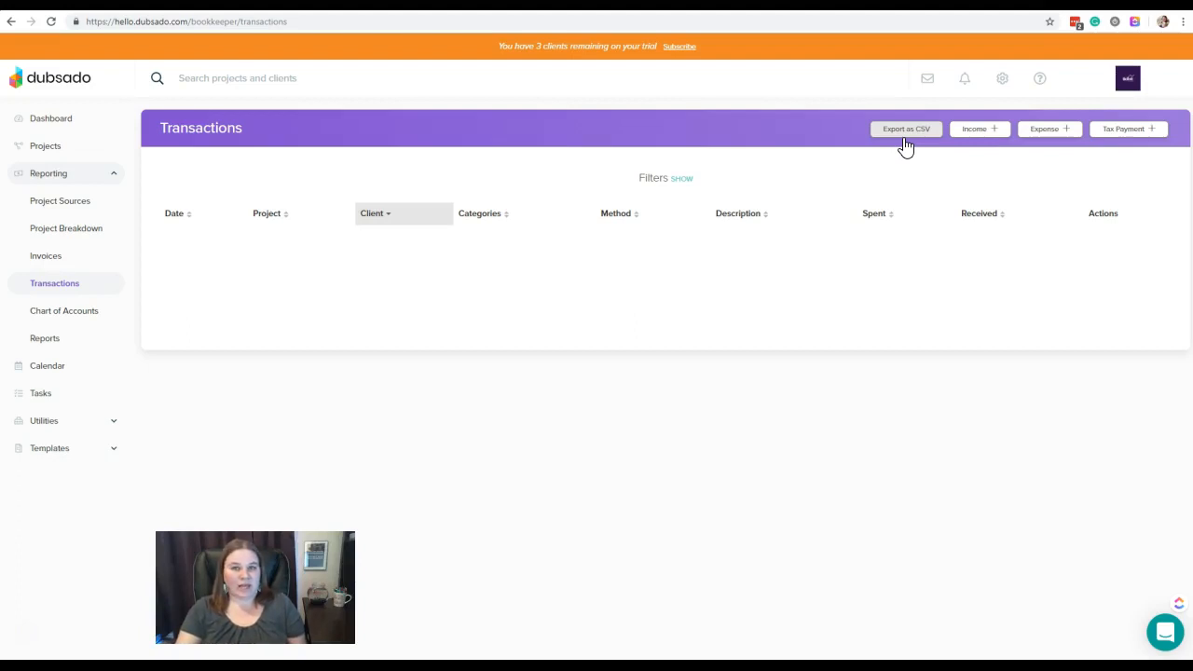
- Start a new income transaction of $100.00 with Cash as the payment method
click(986, 131)
click(568, 228)
text(100)
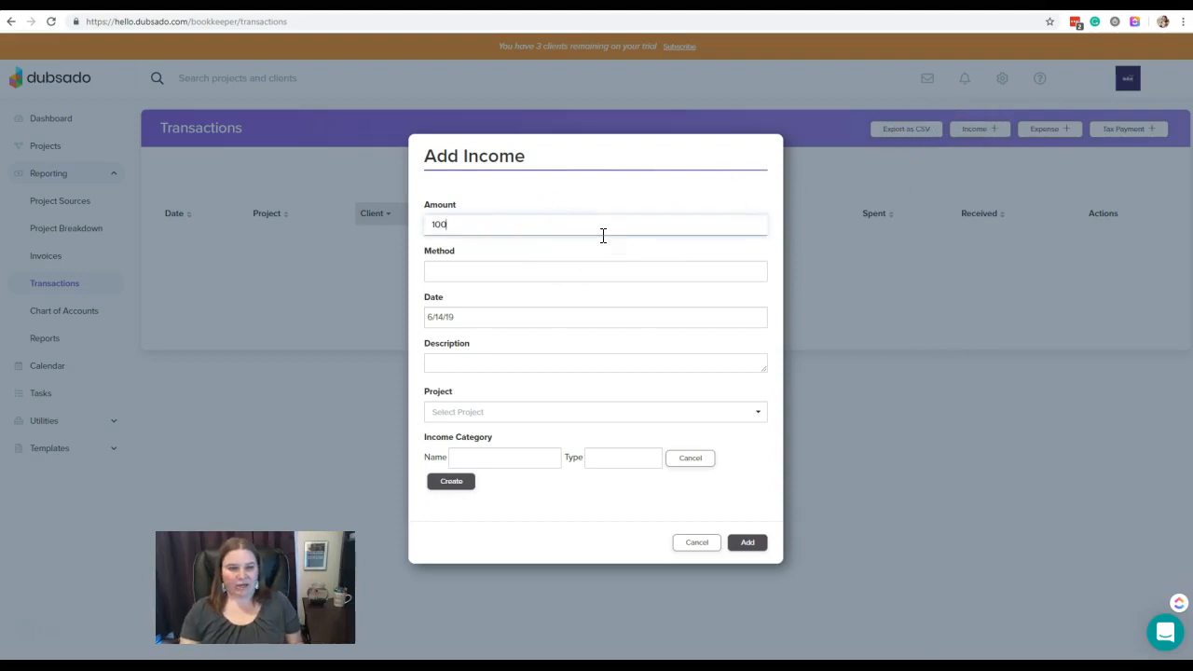
click(599, 271)
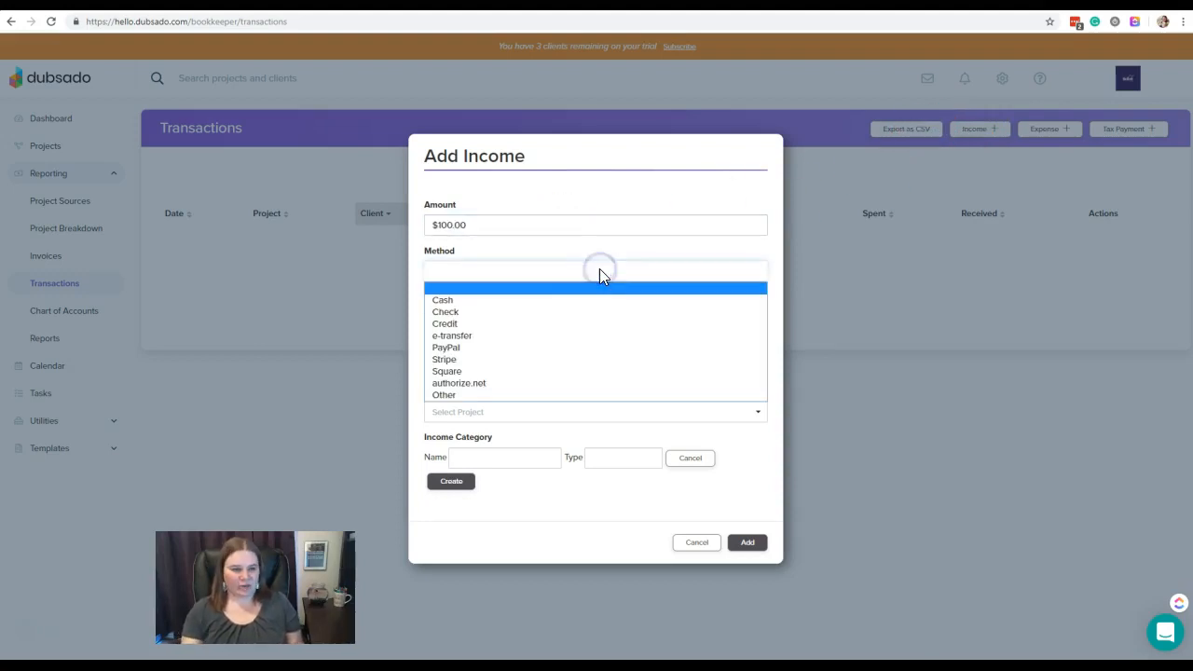
click(492, 300)
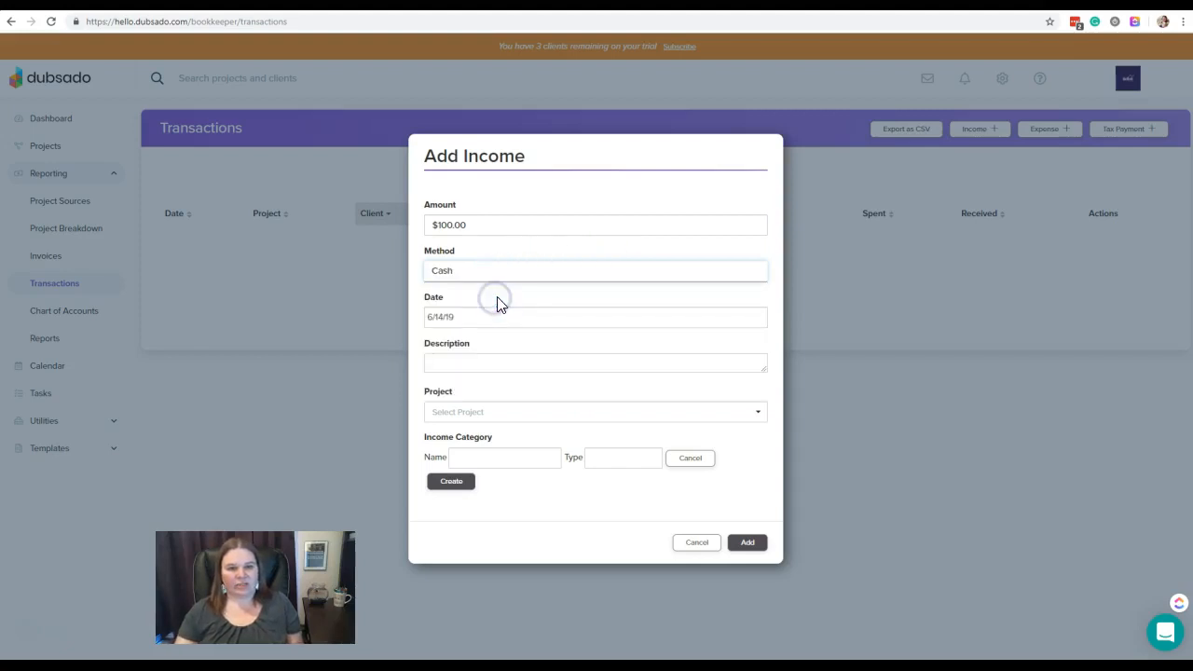
- Describe the income as "Trade Show Sale", link it to the project Sample Job Name and add it
click(519, 362)
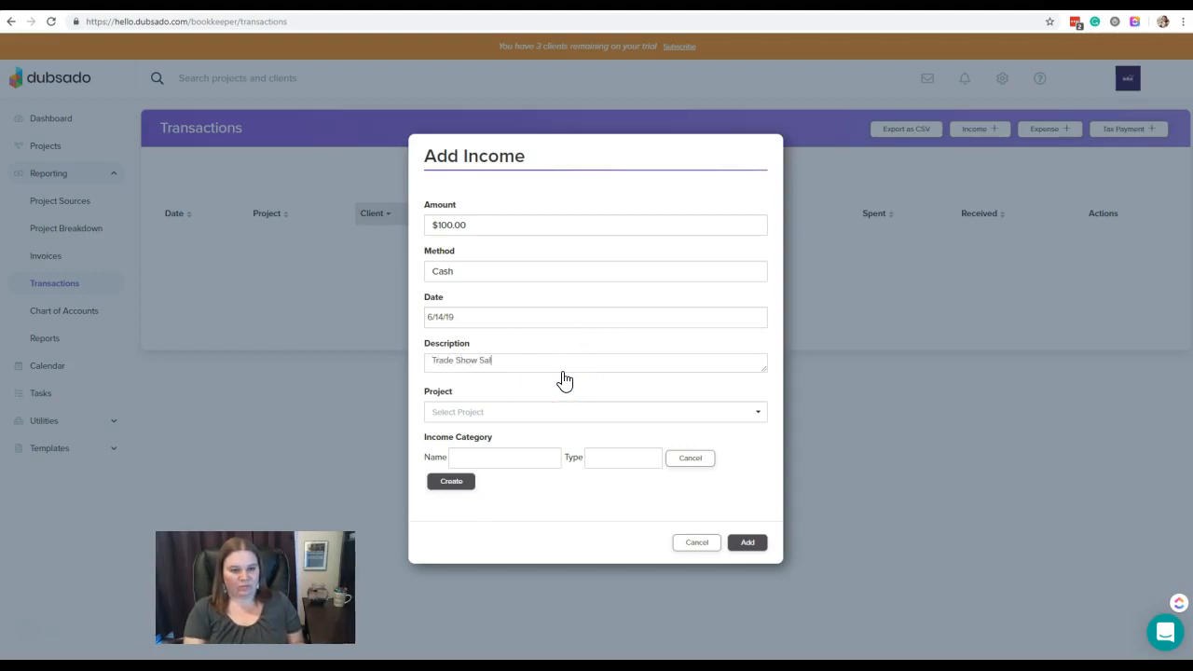
click(563, 412)
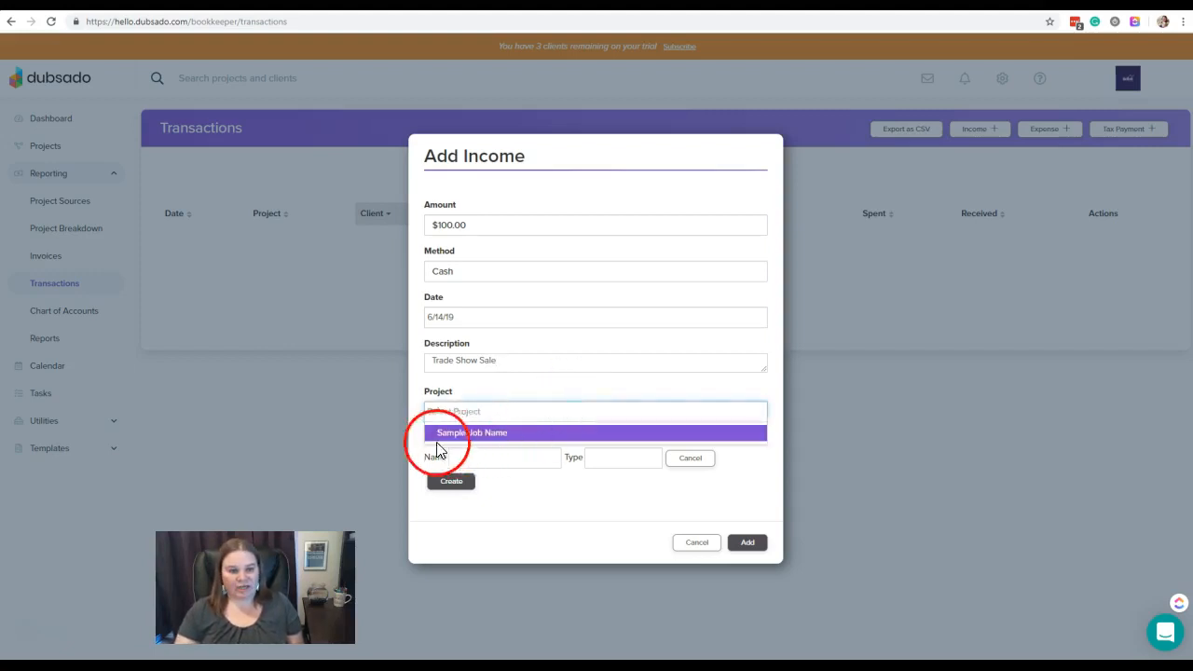
click(508, 435)
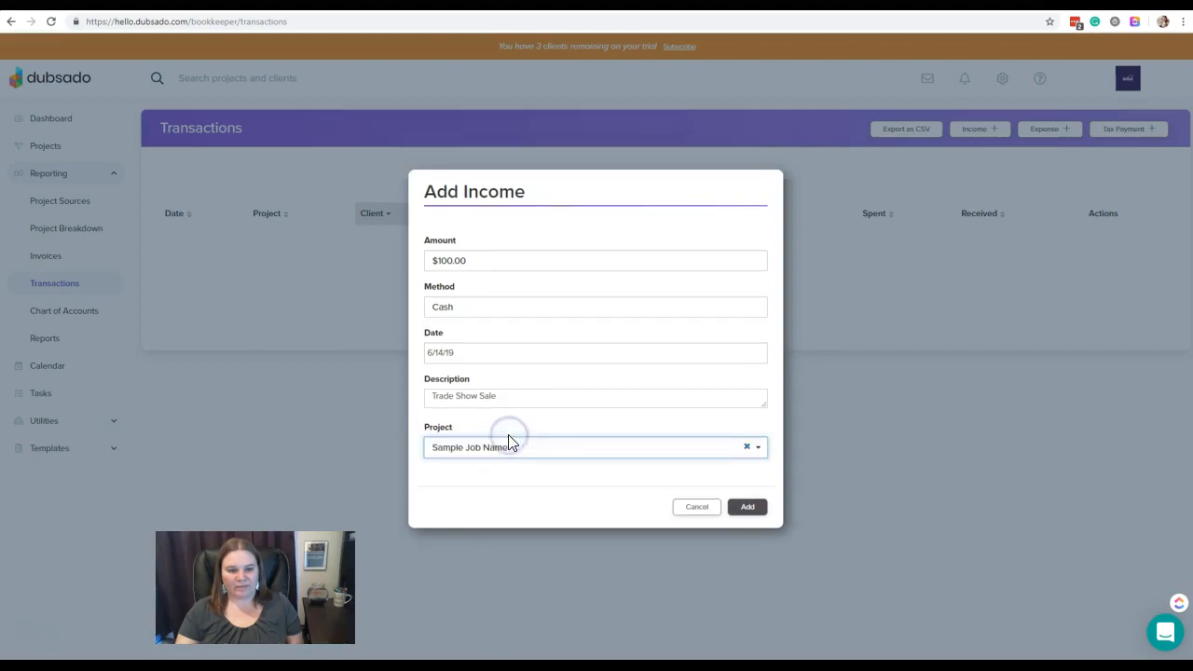
click(750, 510)
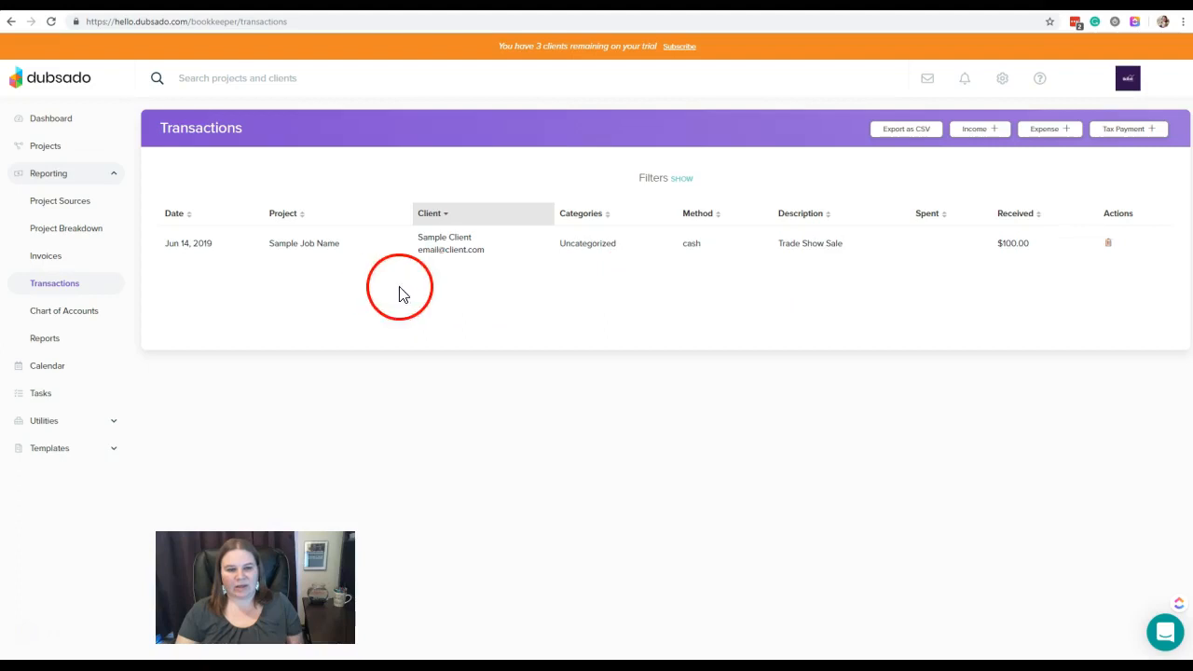
- Start a new expense of $10.00 paid by Check, dated 6/1/19, with the description "Registration Fee"
click(1052, 129)
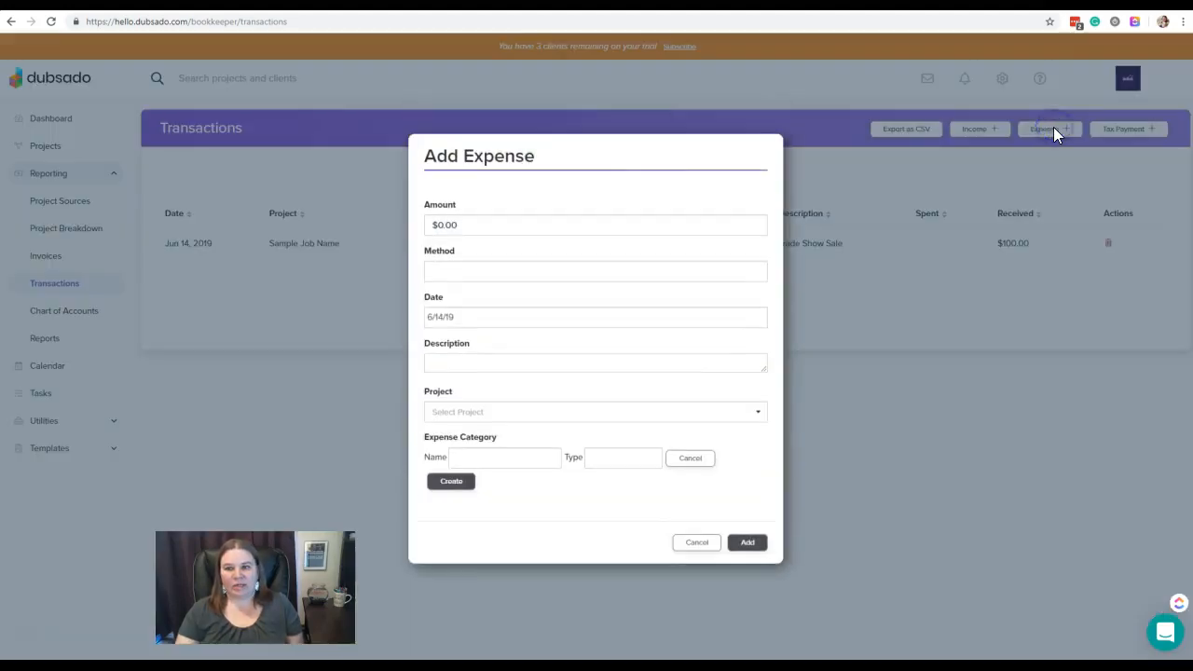
click(631, 226)
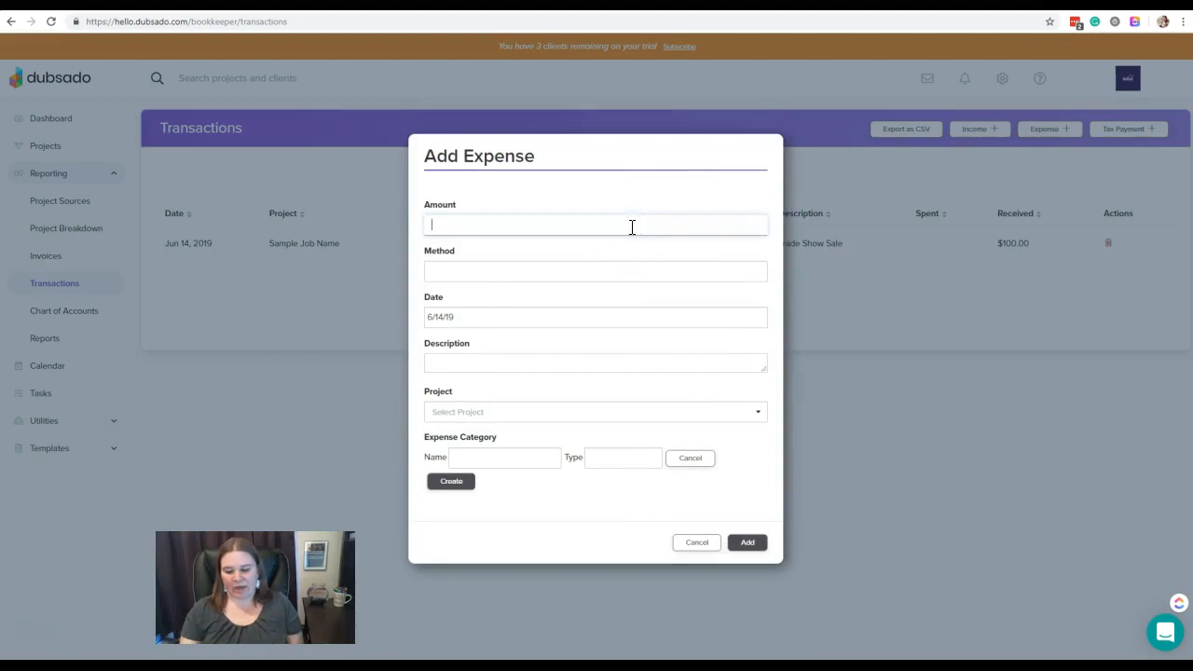
click(631, 274)
click(511, 312)
click(518, 317)
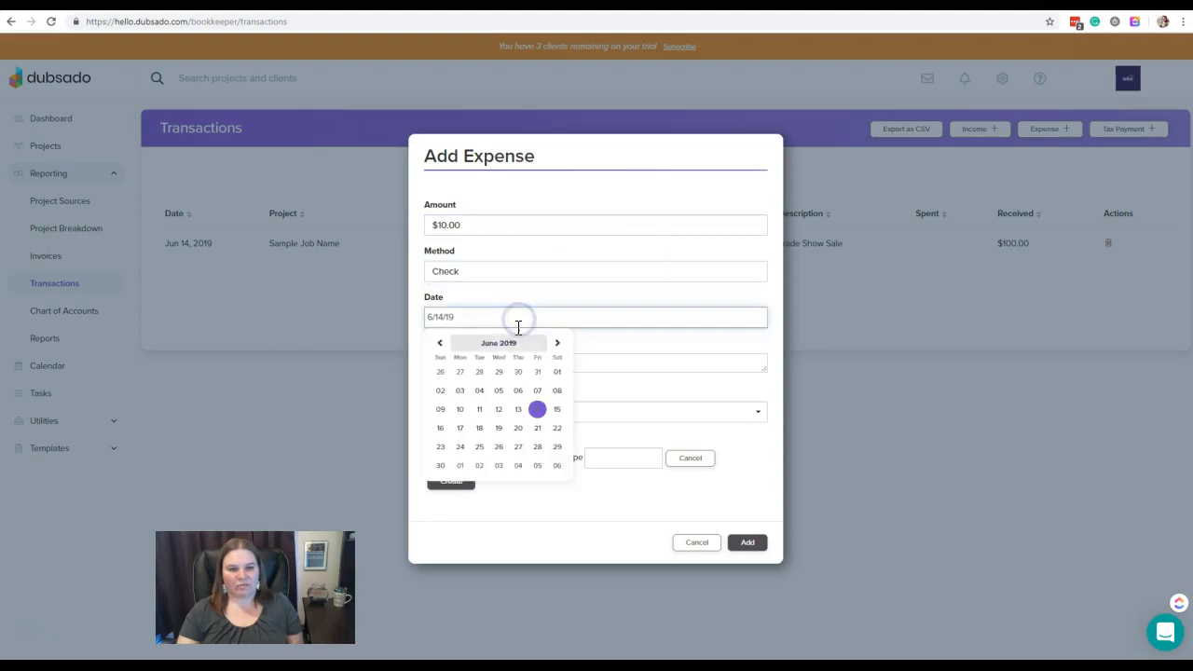
click(556, 372)
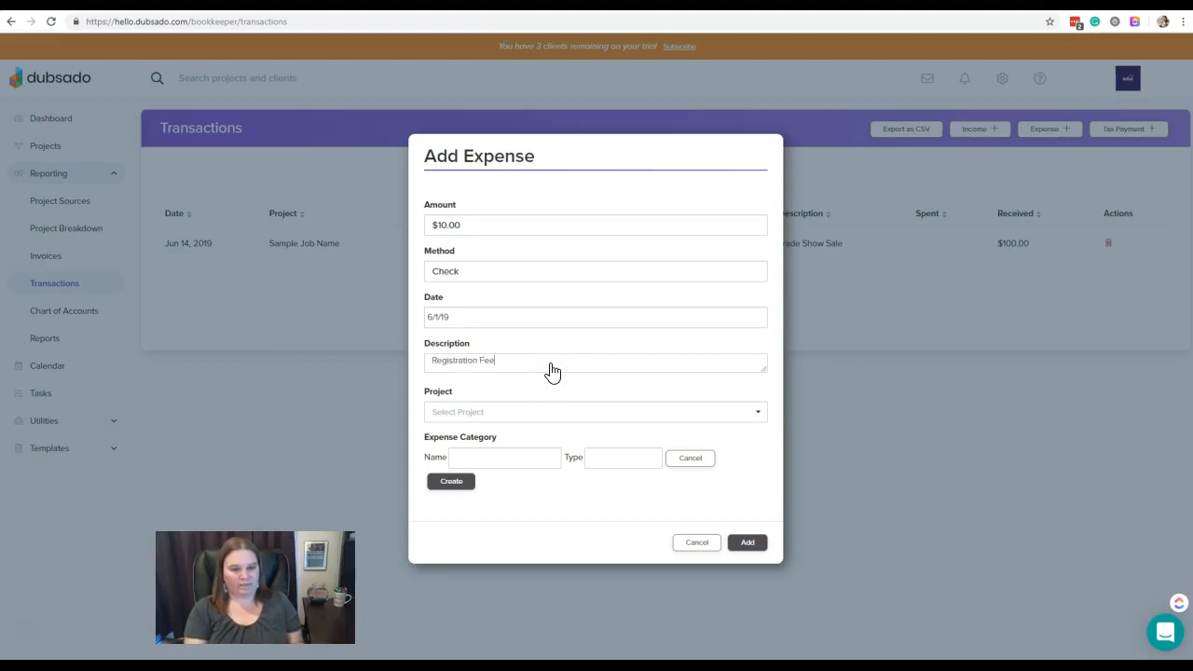
- Link the expense to the project Sample Job Name and add it without an expense category
click(553, 412)
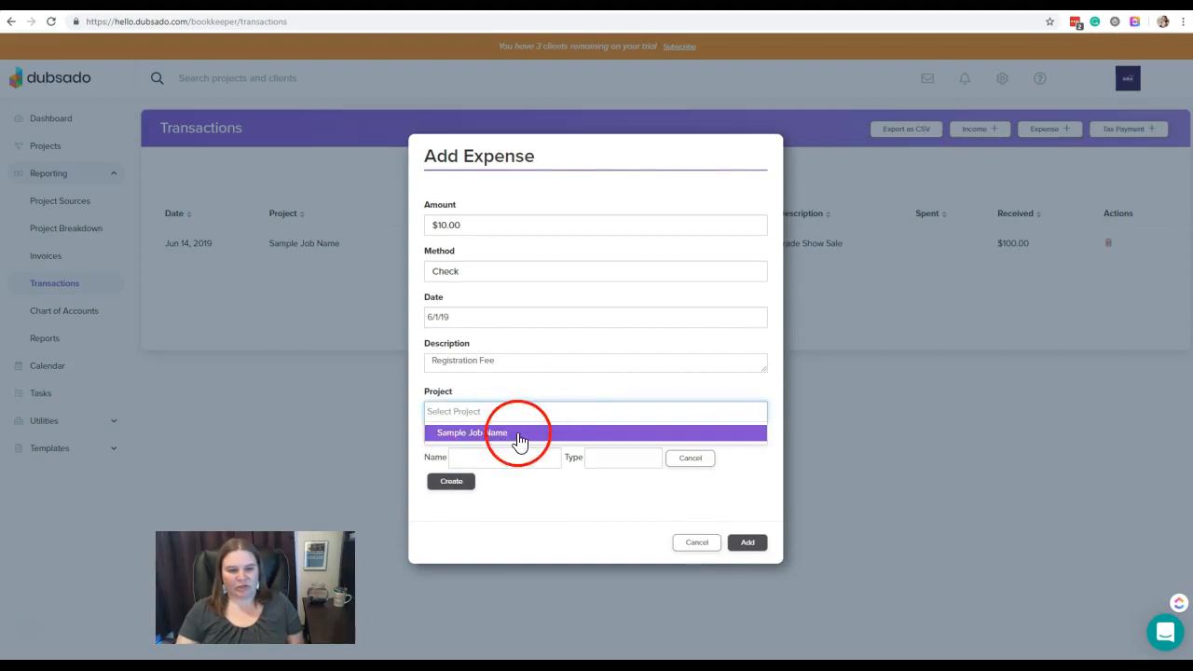
click(527, 506)
click(515, 416)
click(501, 431)
click(499, 456)
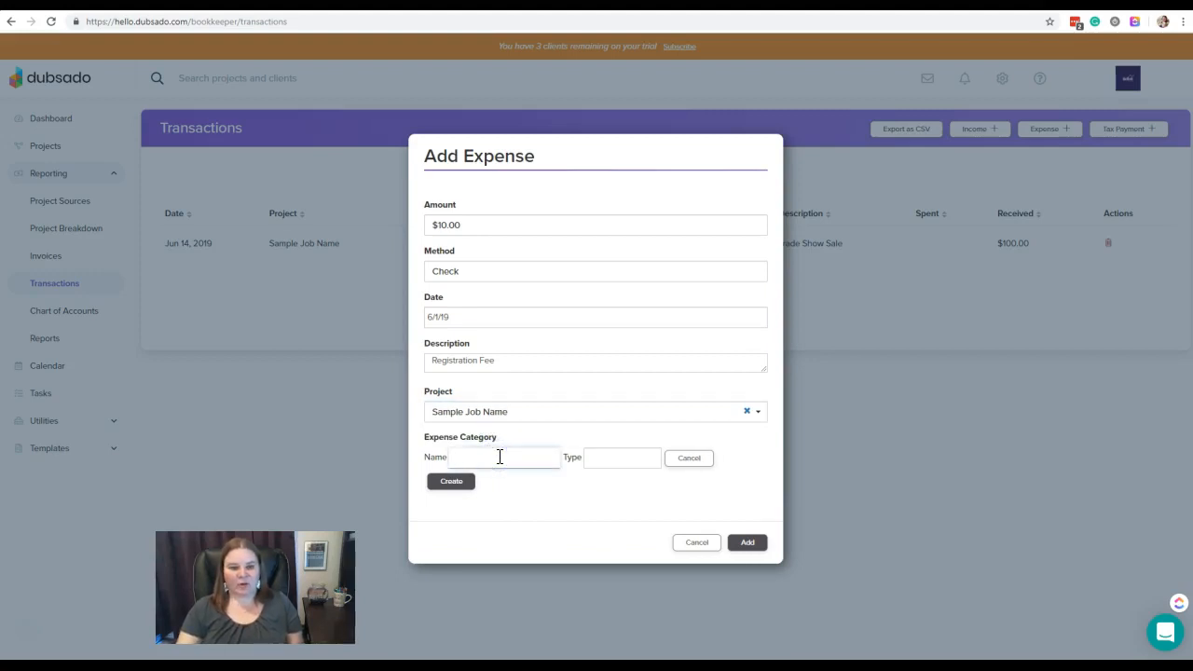
click(506, 498)
click(558, 506)
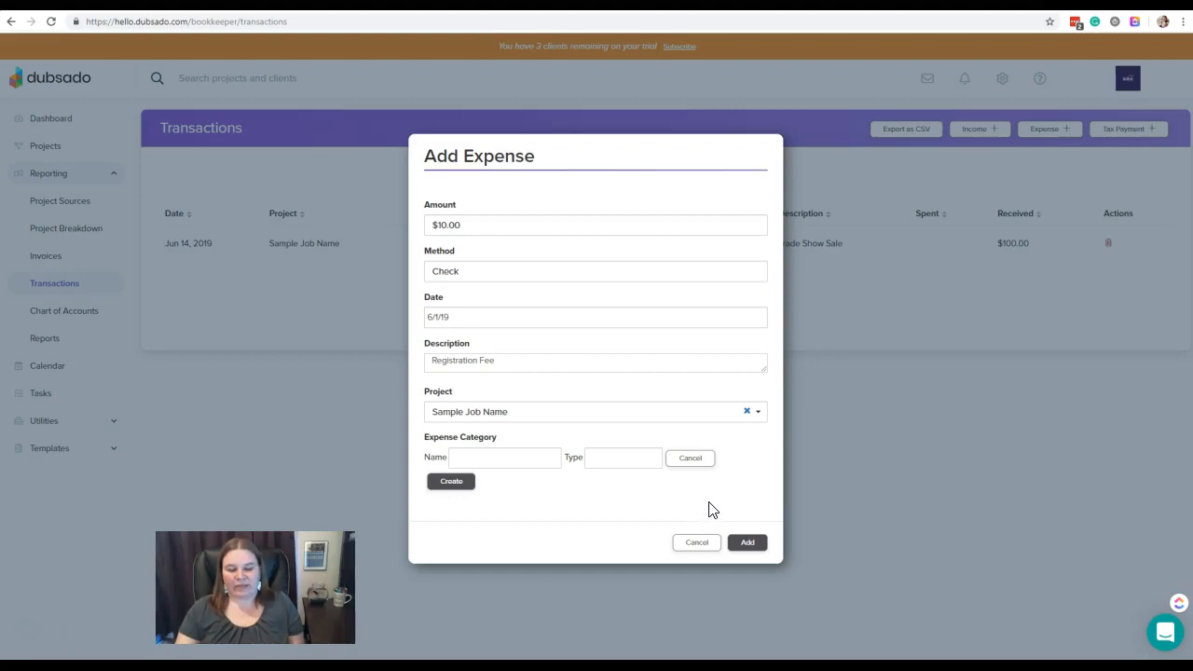
click(755, 543)
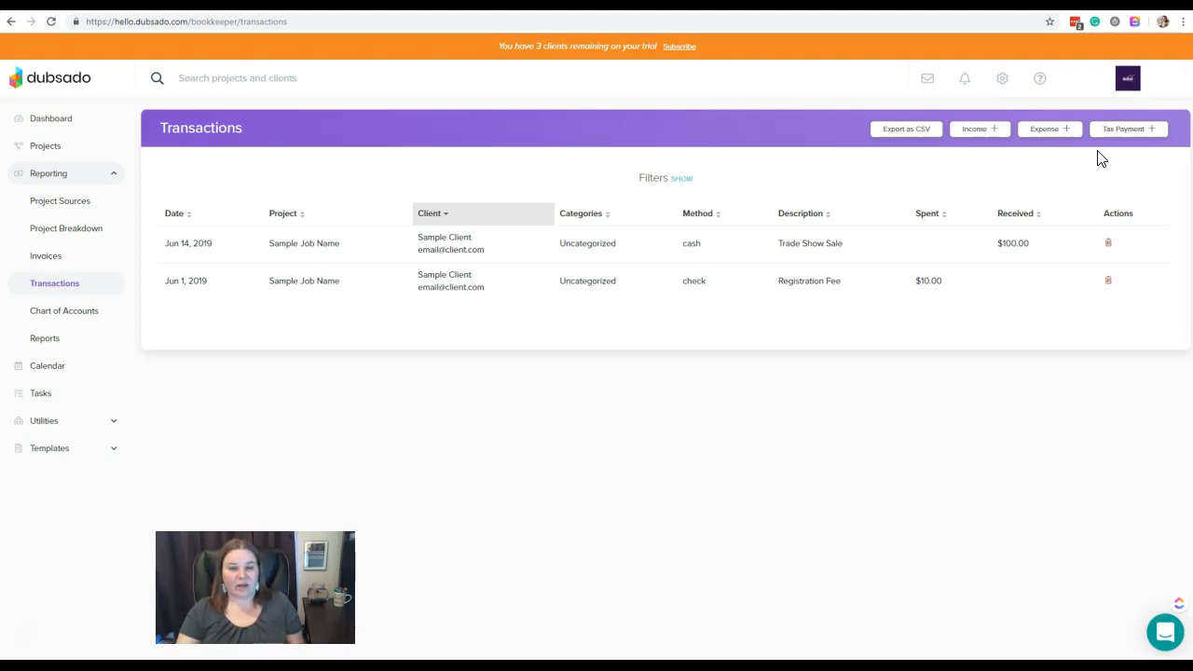
- Start a tax payment for Sample Tax Item - 20% with an amount of $30.00
click(1151, 147)
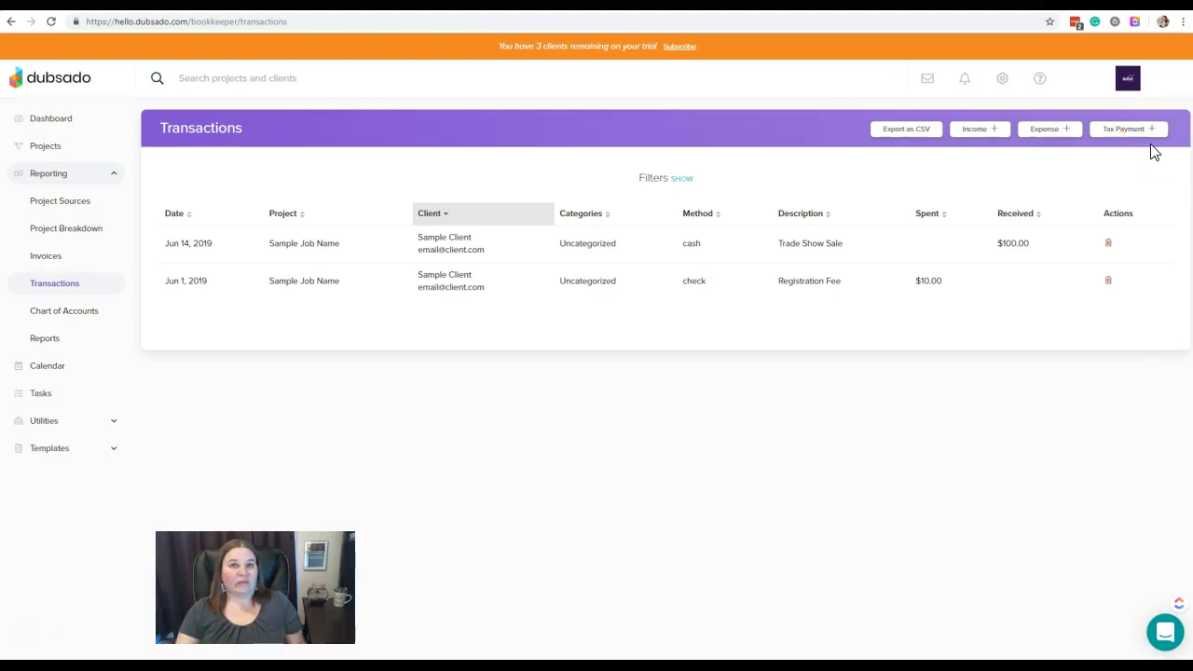
click(1130, 135)
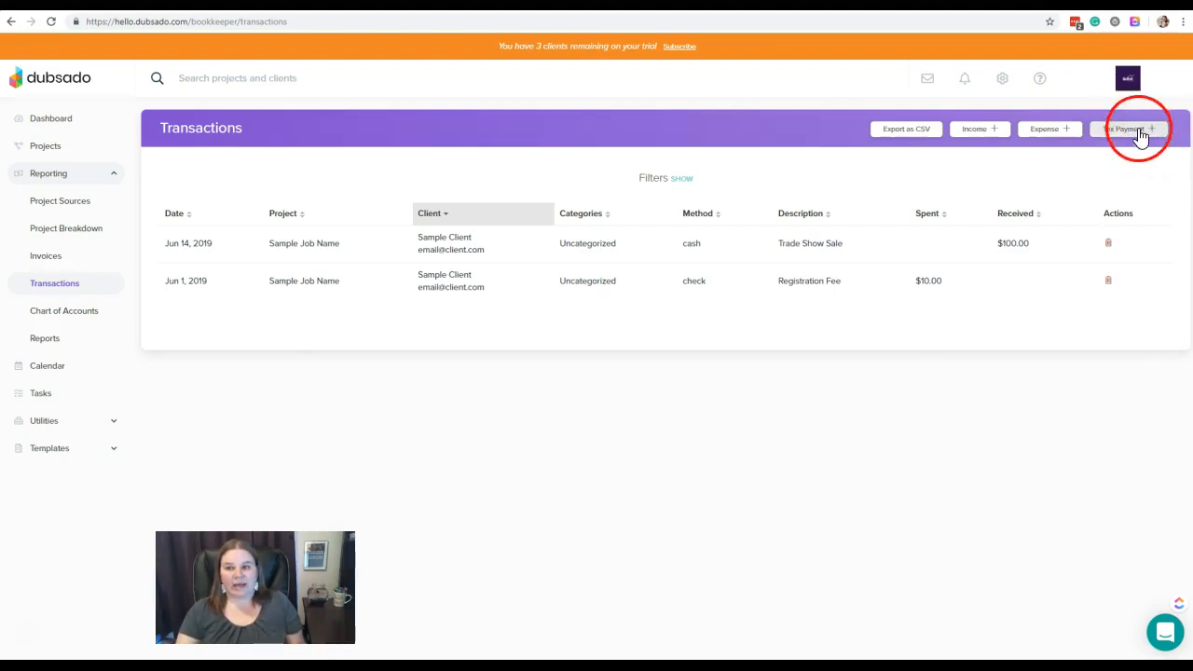
click(1139, 129)
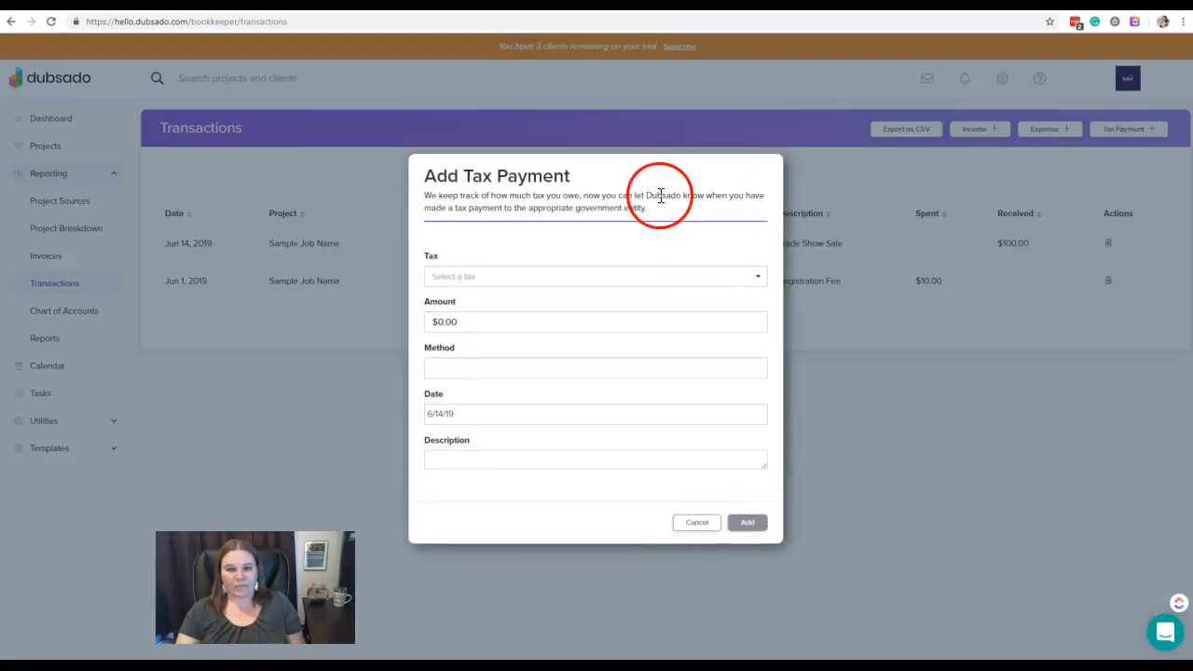
click(618, 277)
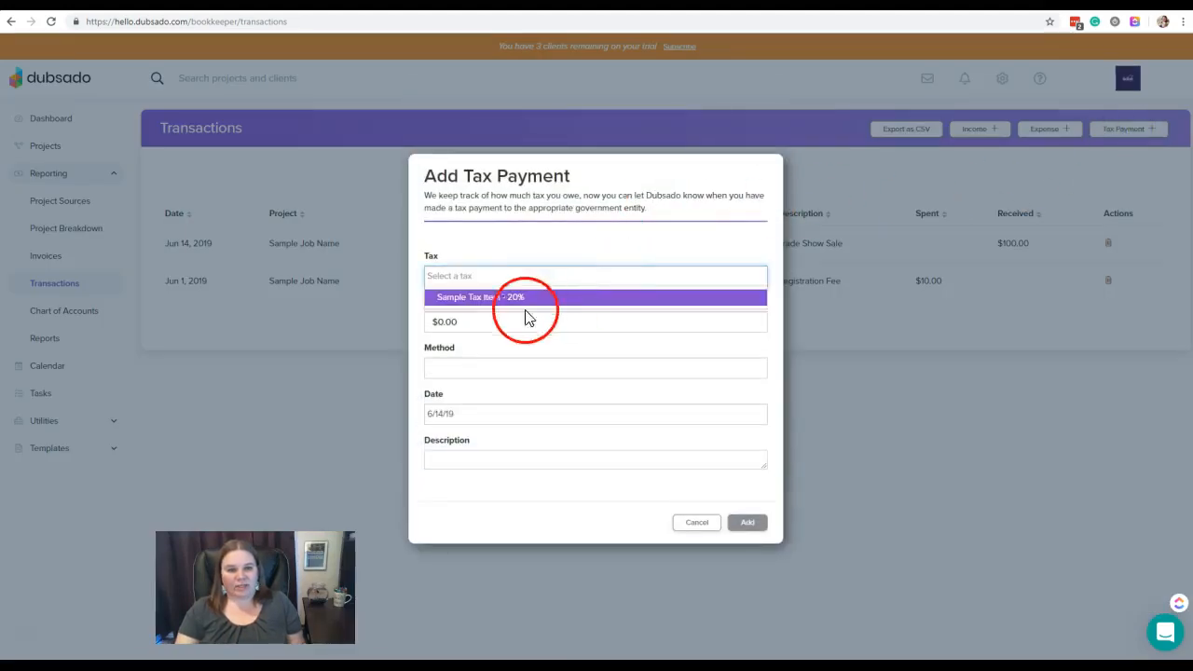
click(513, 299)
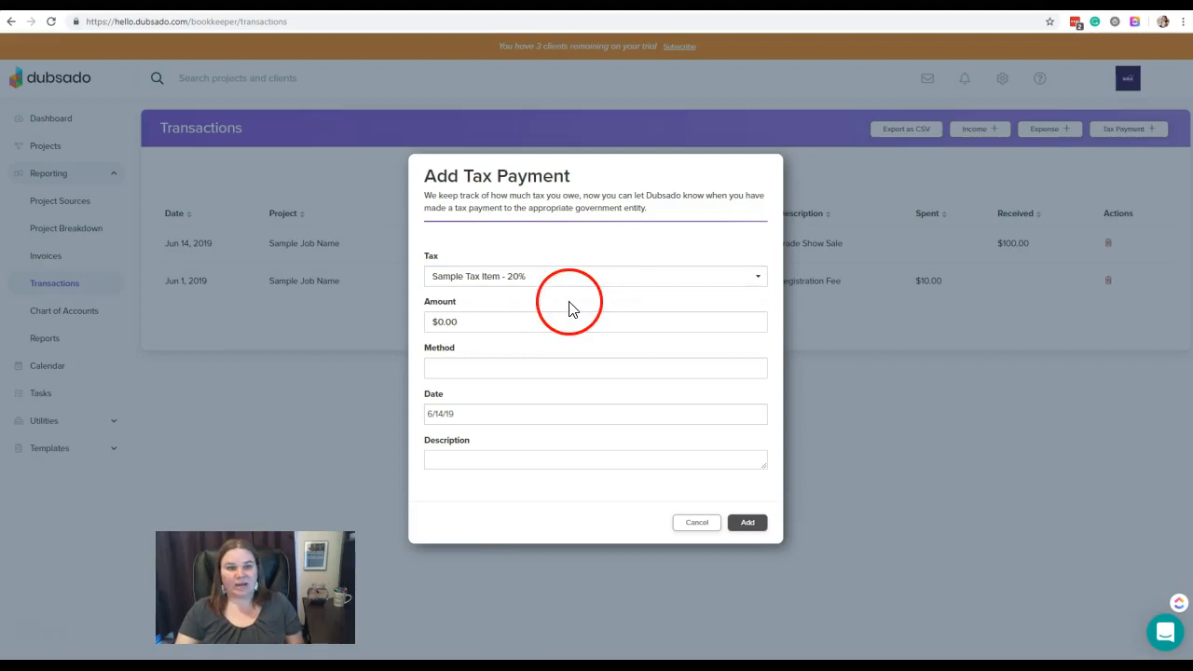
click(505, 322)
click(596, 315)
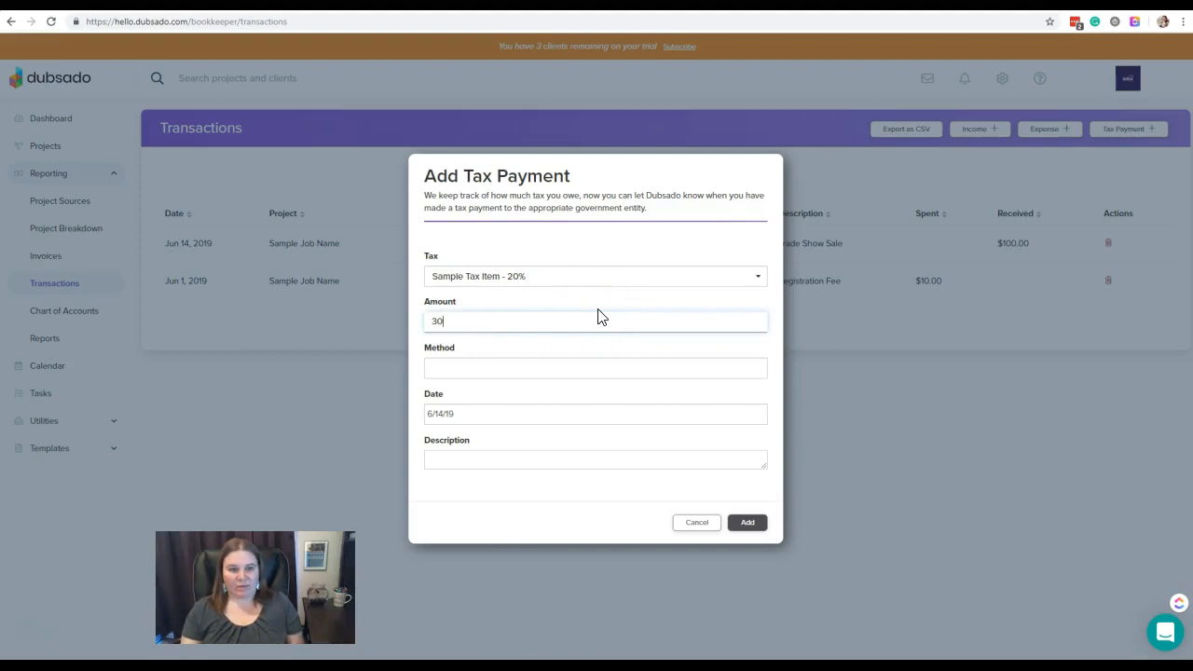
- Set the tax payment's method to e-transfer, describe it as "Sales Tax" and add it
click(582, 368)
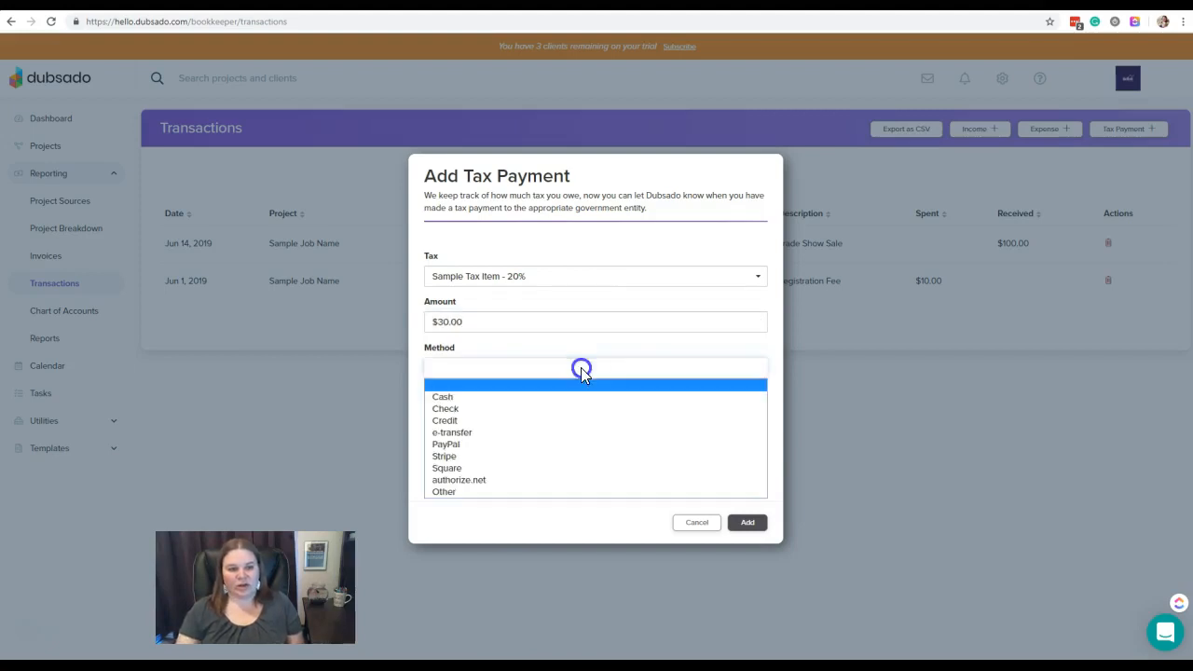
click(533, 432)
click(528, 469)
click(530, 471)
click(528, 464)
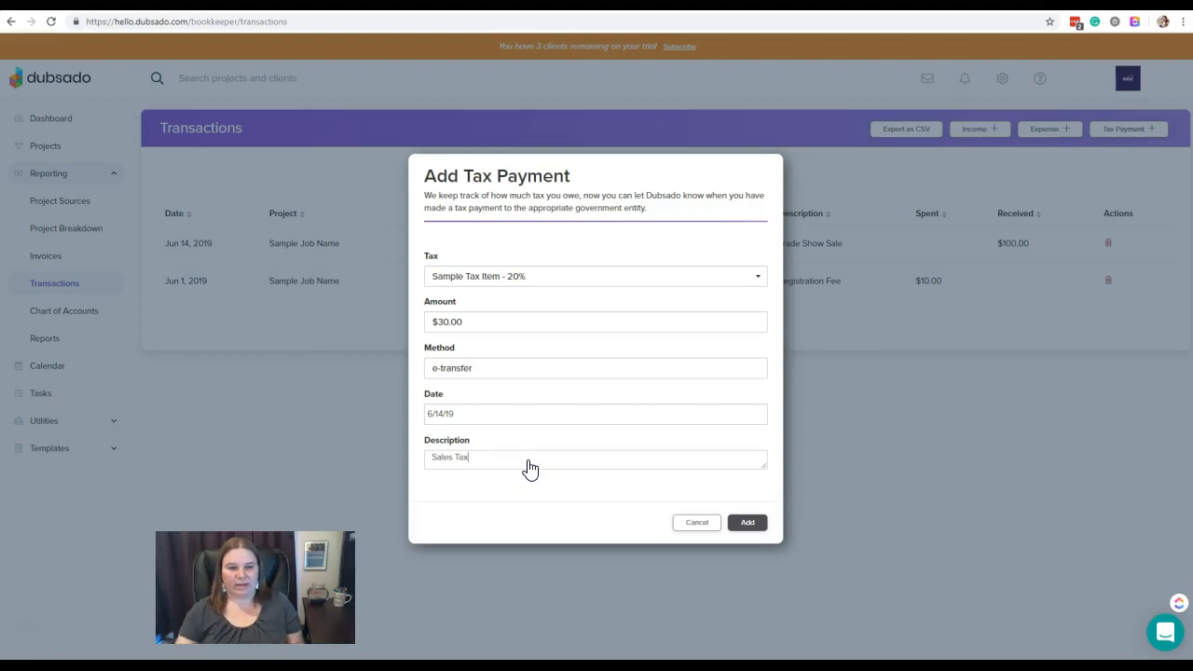
click(750, 525)
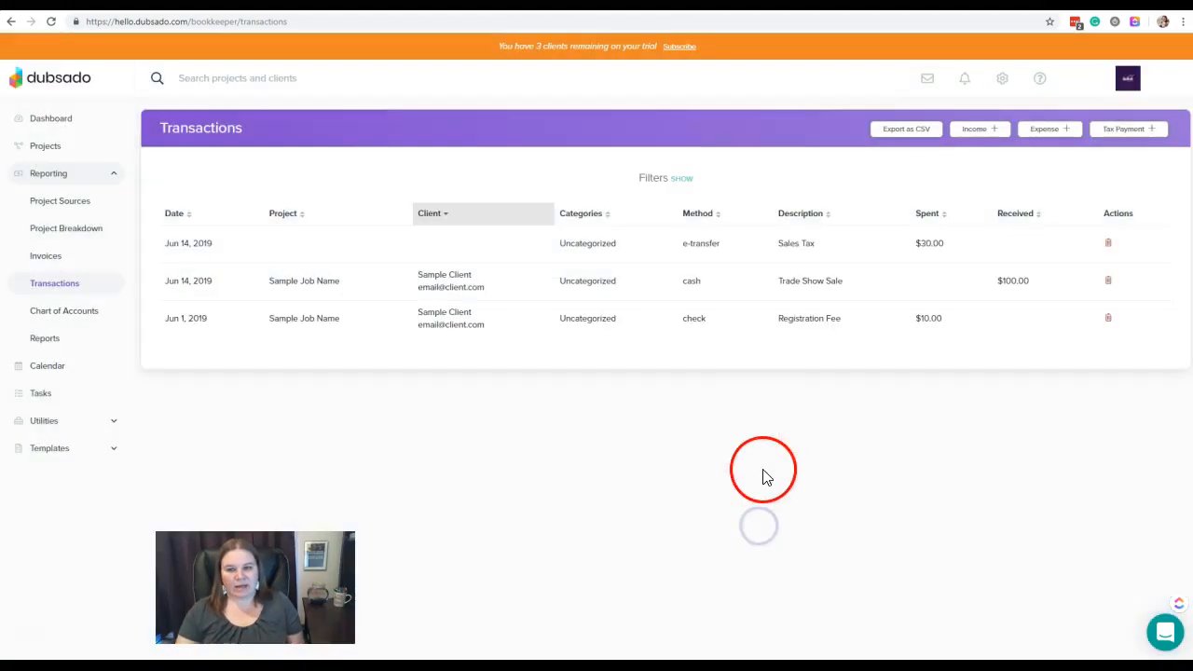